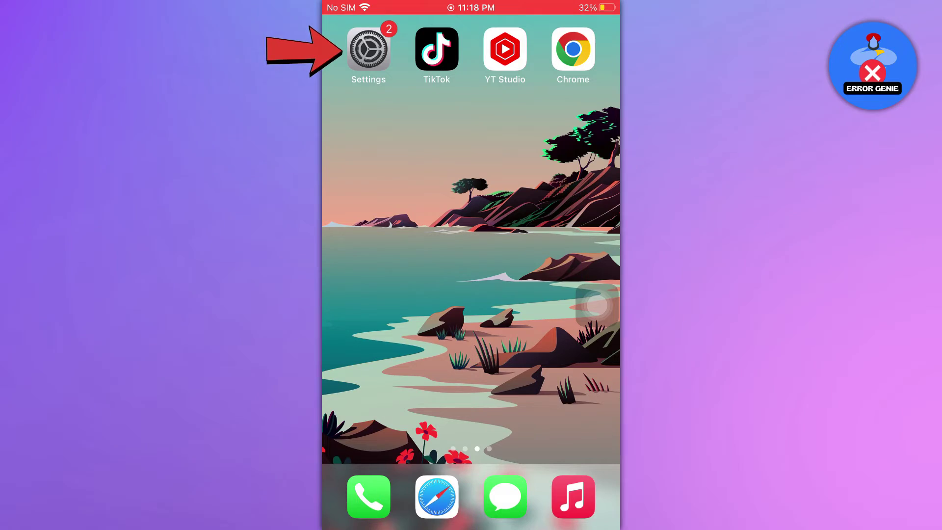
# Step: Go to Settings > Battery to see the usage charts and Low Power Mode
pyautogui.click(368, 48)
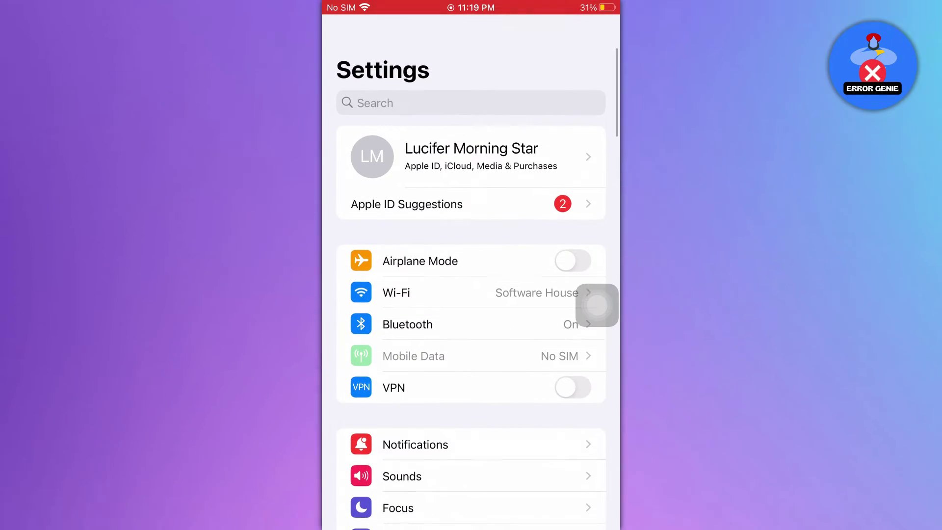
pyautogui.scroll(-10, 471, 294)
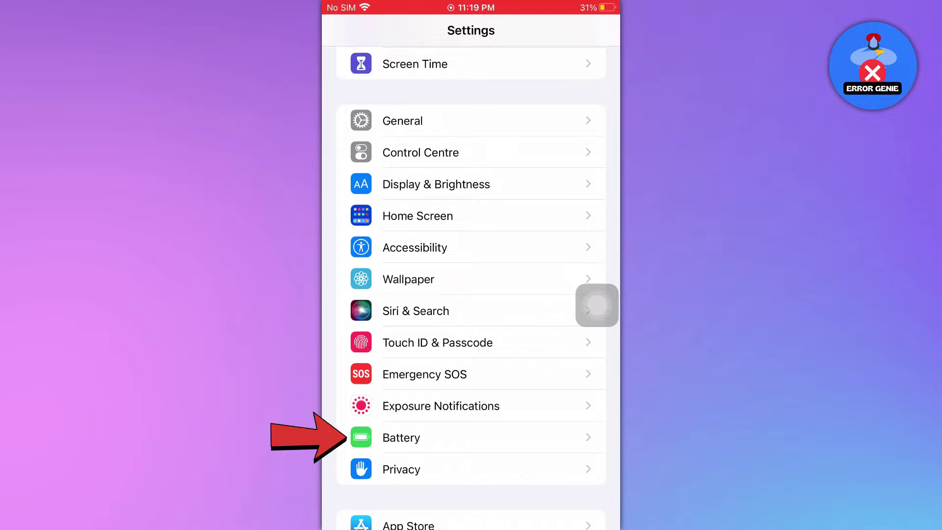
pyautogui.click(401, 437)
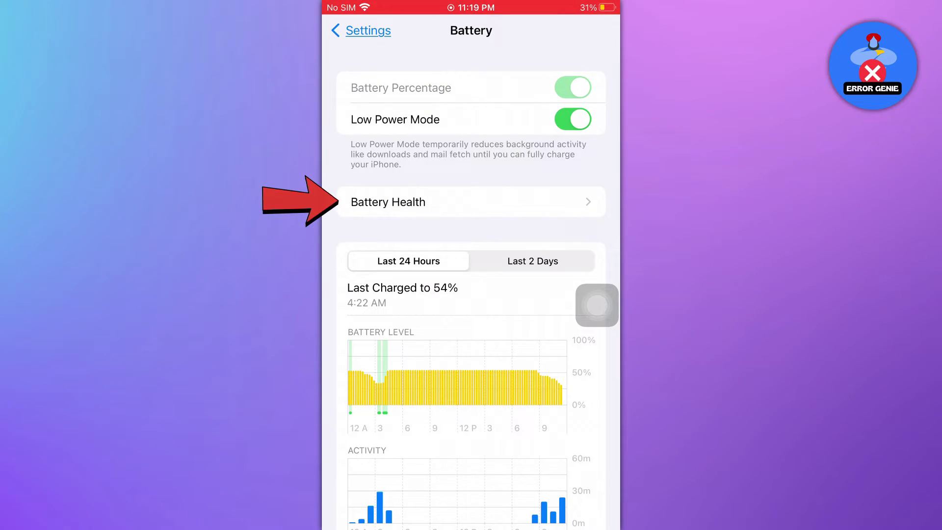
# Step: View Battery Health: 100% maximum capacity, normal peak performance, optimised charging on
pyautogui.click(387, 201)
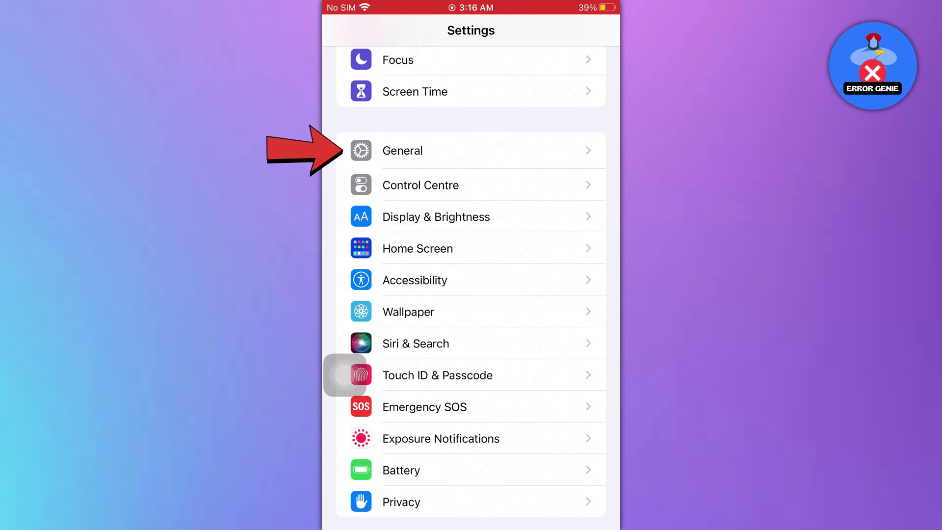
pyautogui.click(472, 150)
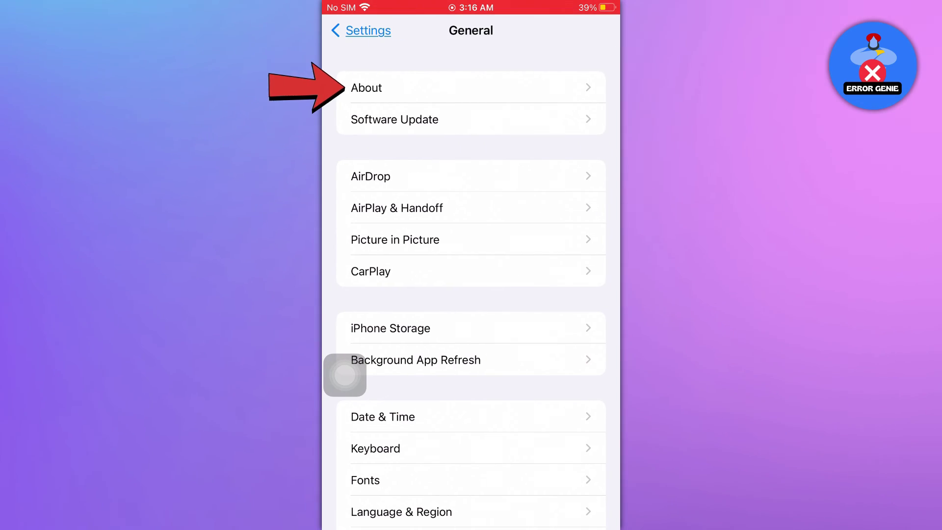
pyautogui.click(471, 88)
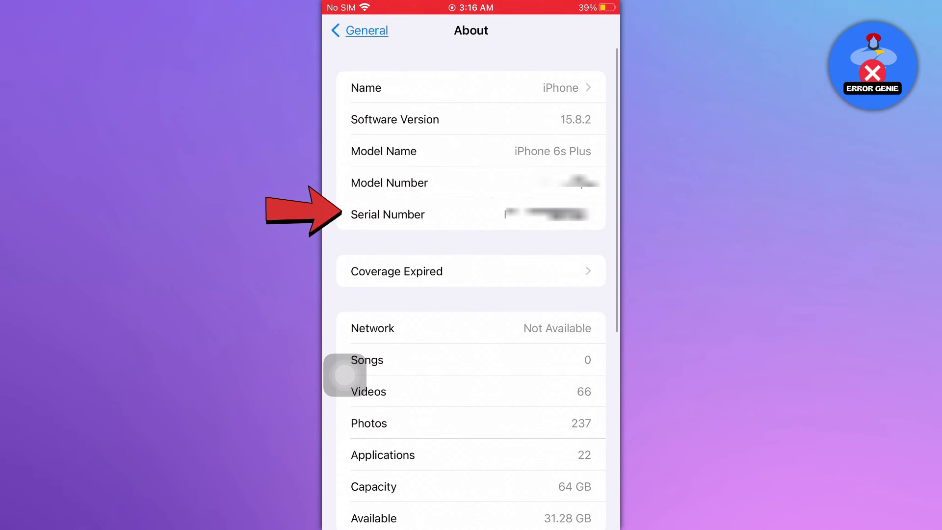